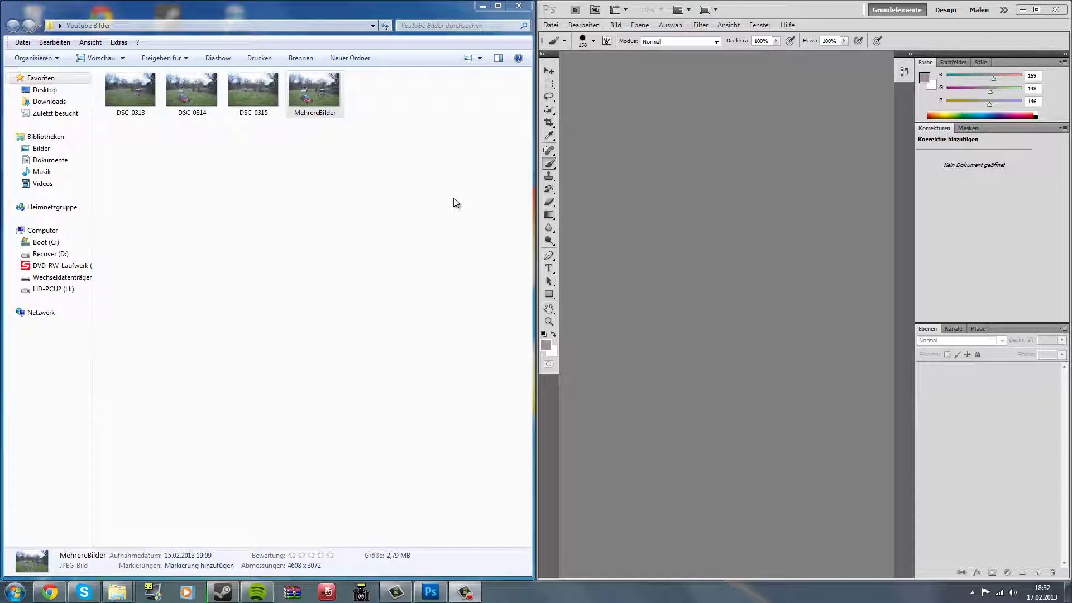
- Preview the finished combined photo and flip through the mower photos DSC_0313 onward
click(337, 196)
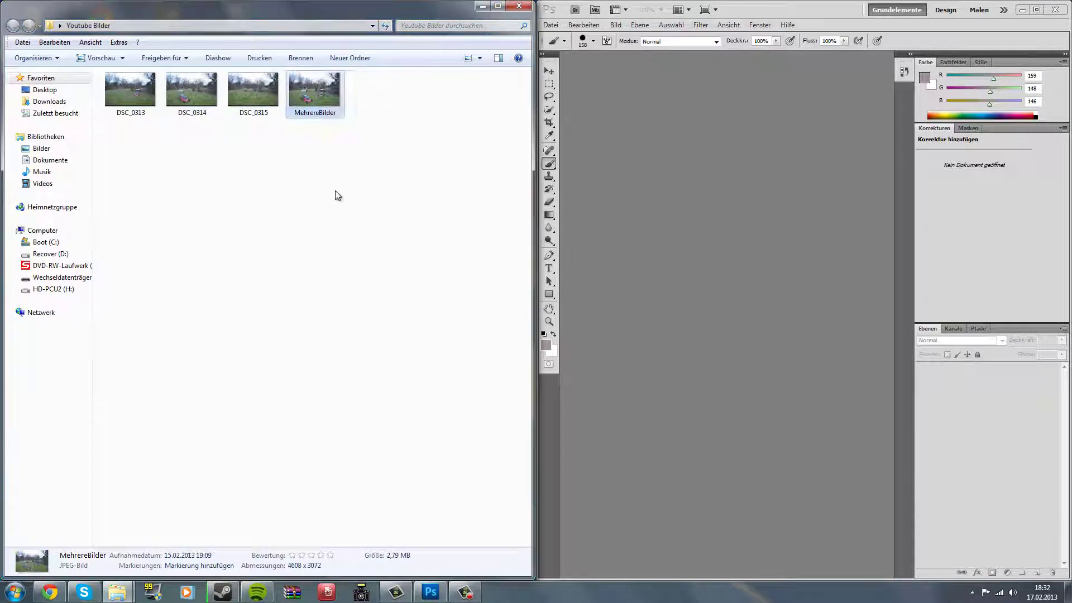
double_click(324, 92)
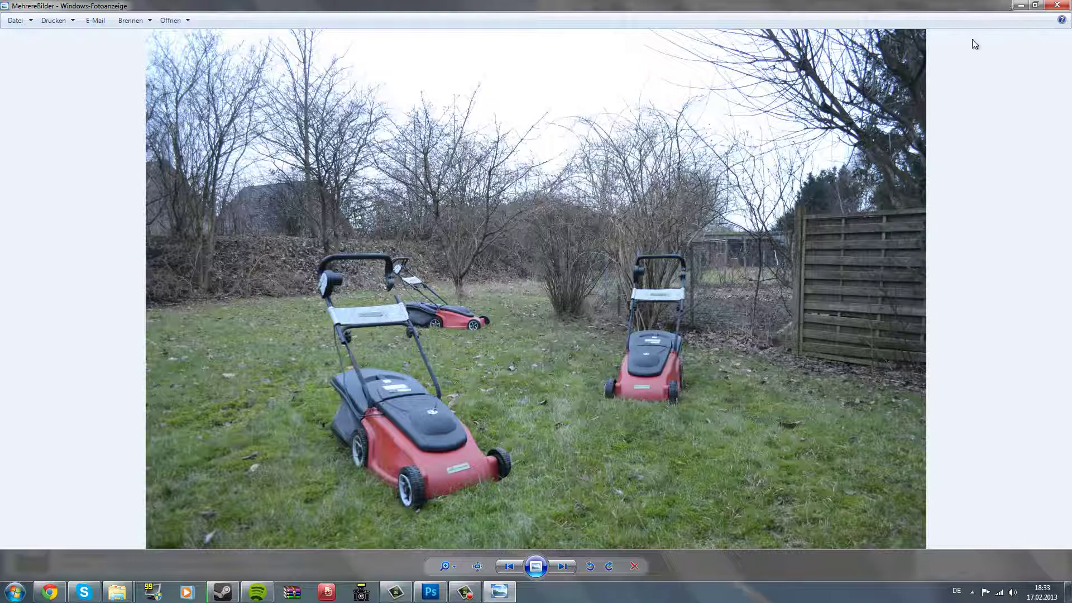
click(1068, 4)
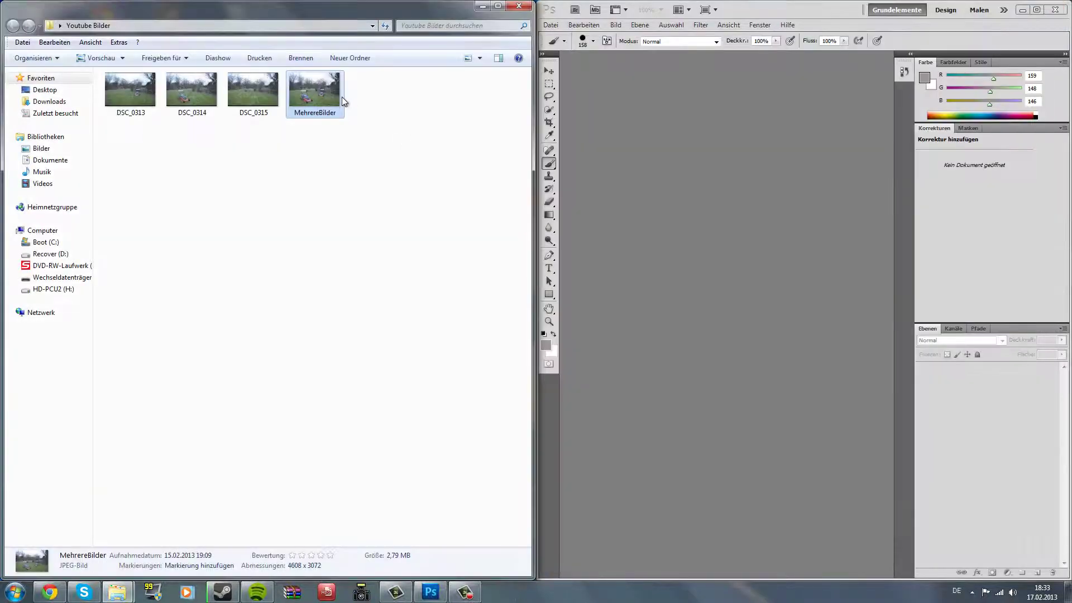
double_click(109, 109)
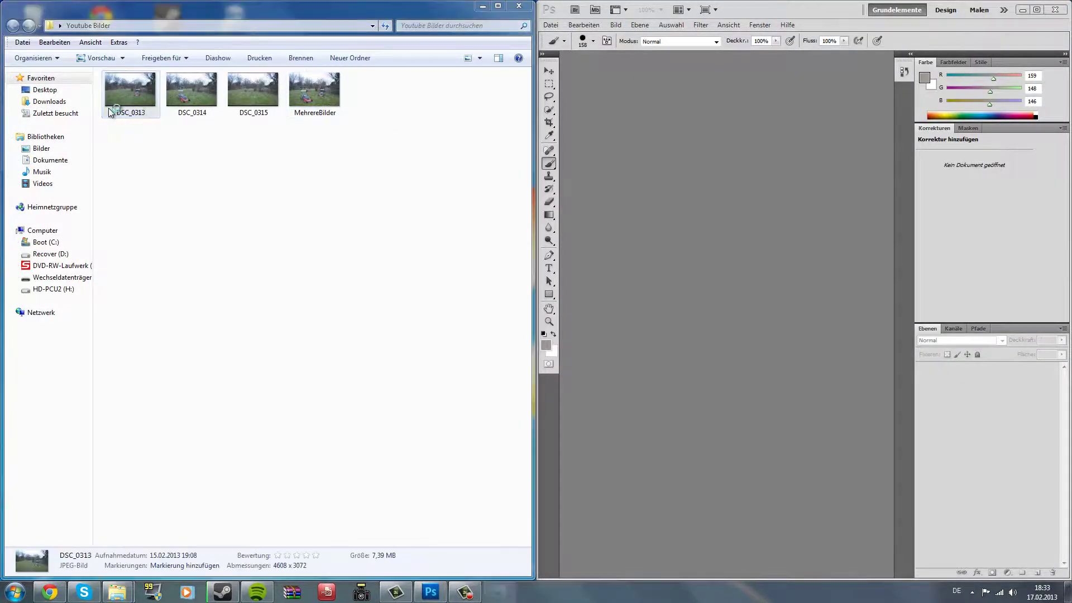
key(Right)
key(Right)
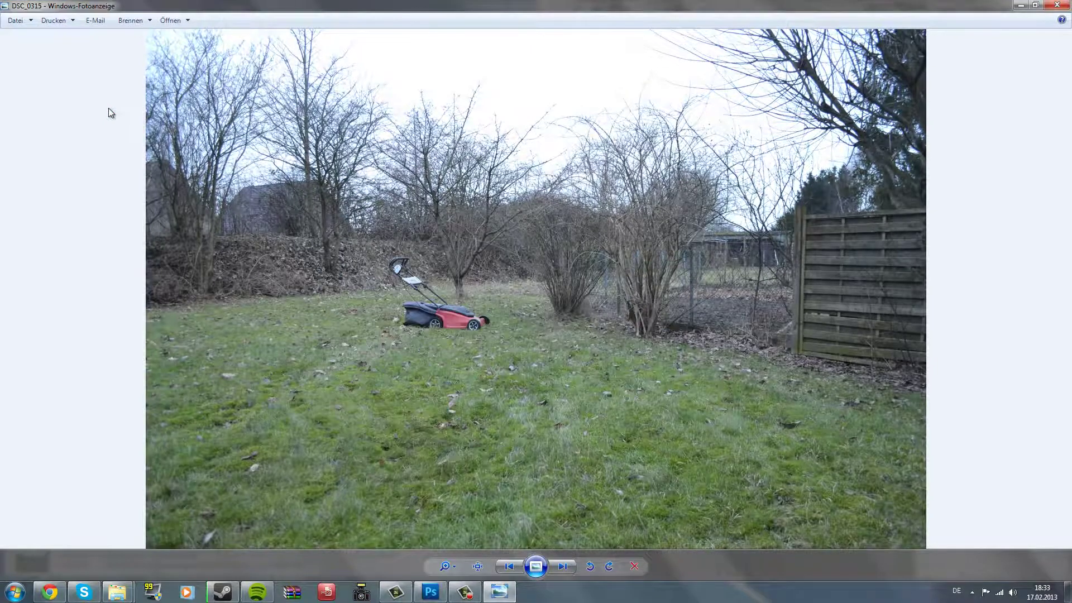
key(Left)
key(Left)
key(Right)
key(Right)
key(Left)
key(Left)
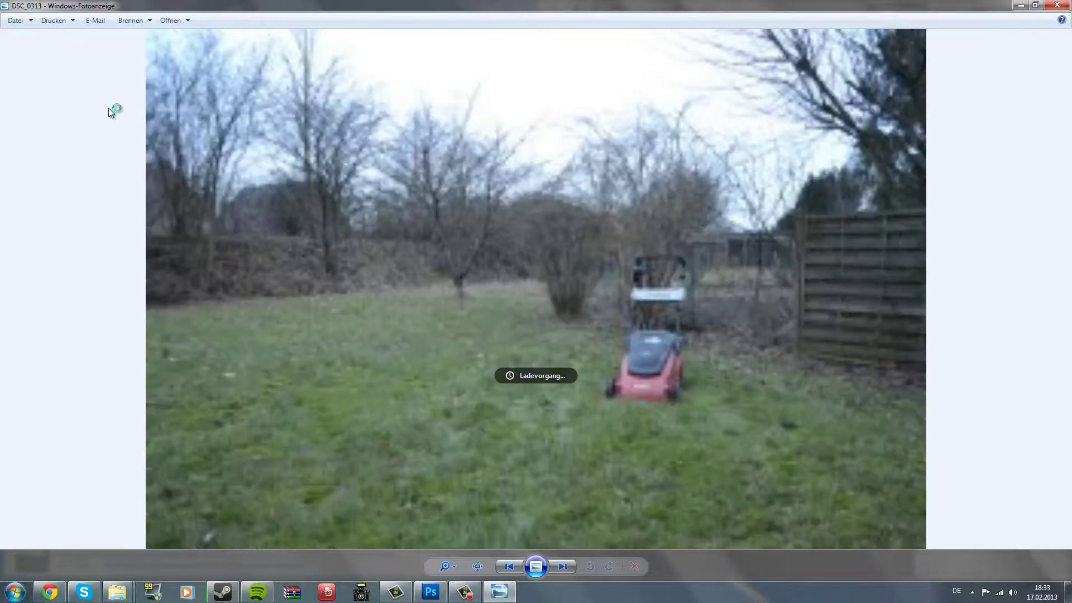
key(Right)
key(Right)
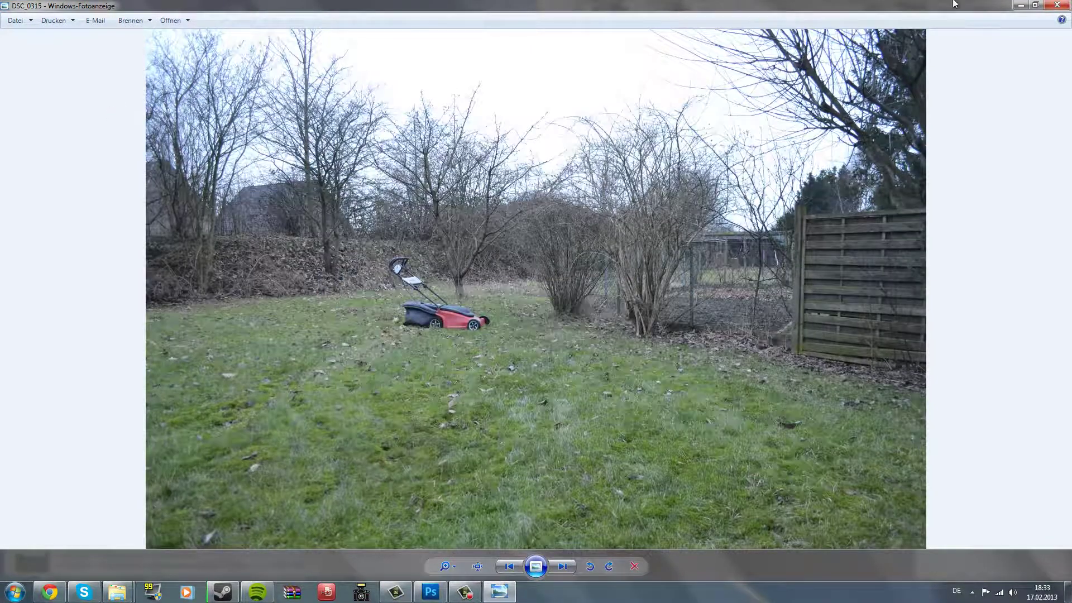
click(1057, 5)
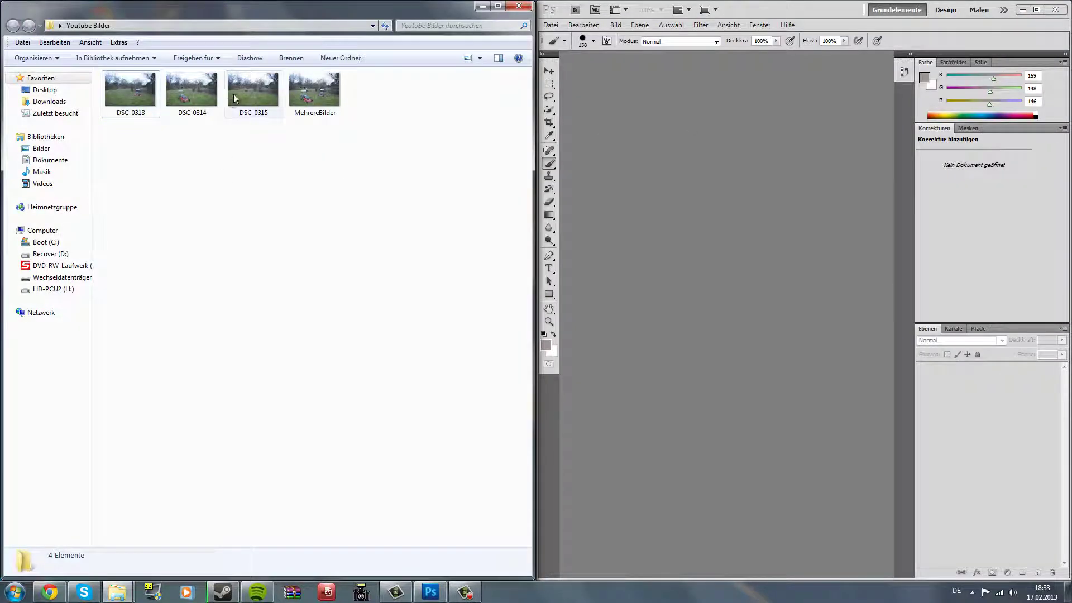
- Open DSC_0315 in Photoshop, then place DSC_0314 and DSC_0313 on it as layers
drag(253, 89, 694, 279)
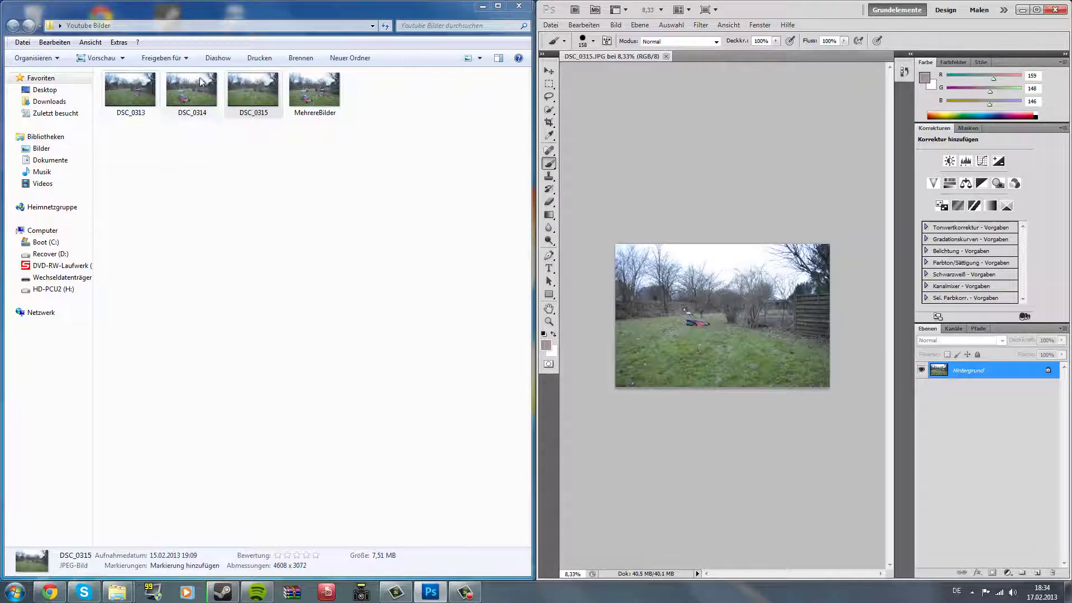
click(199, 132)
drag(191, 92, 684, 311)
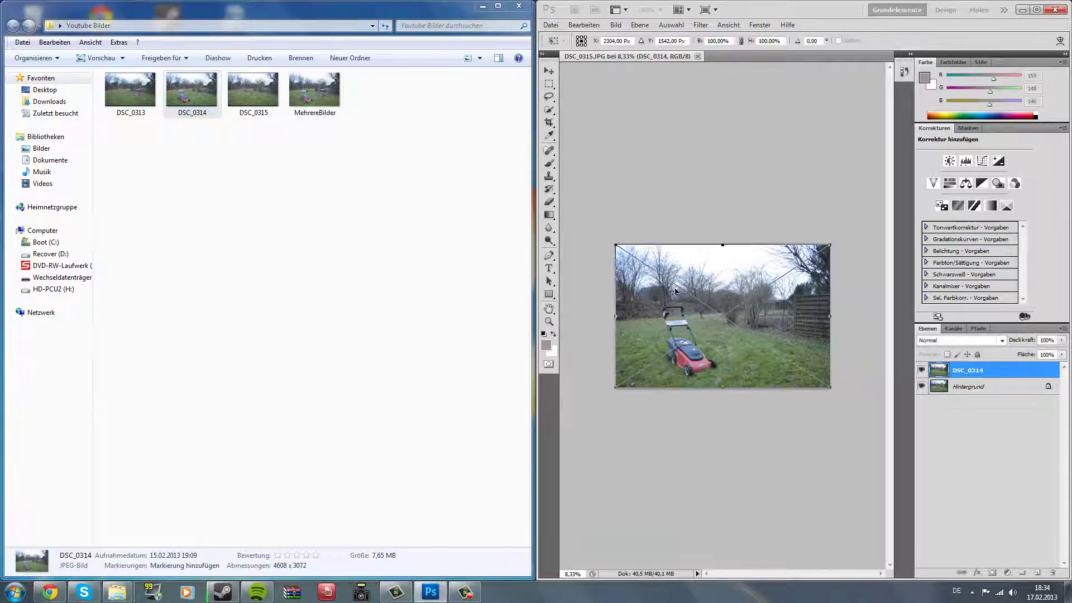
key(Return)
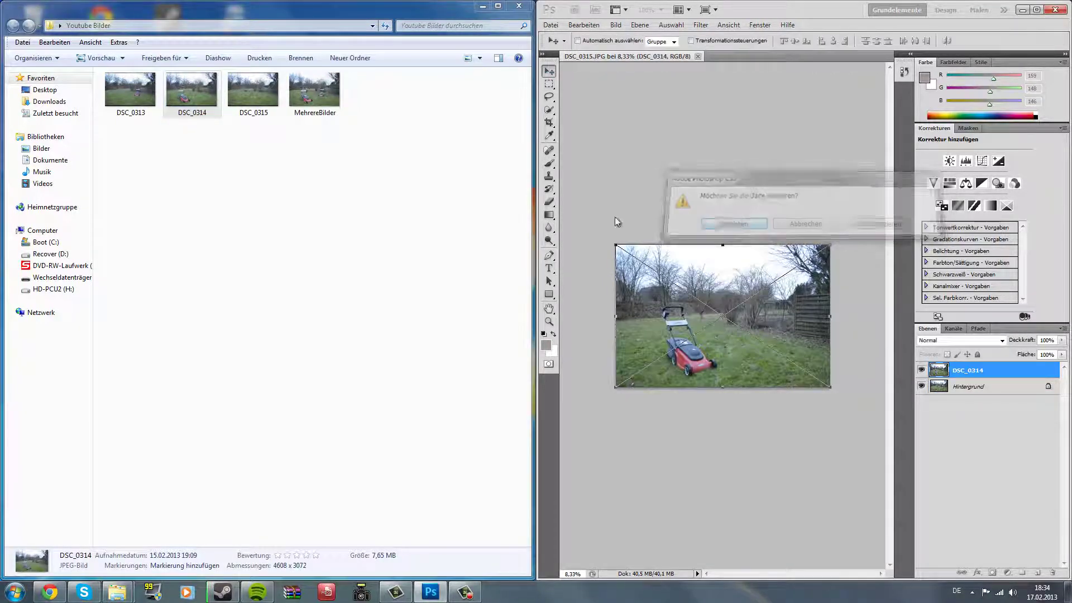
click(152, 101)
drag(156, 106, 775, 317)
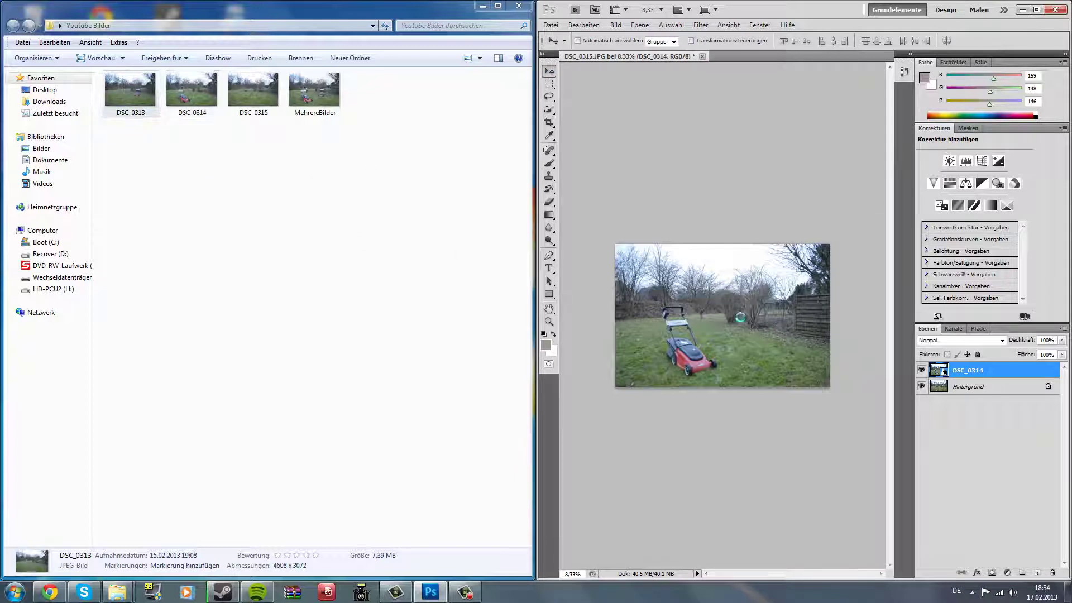
click(550, 72)
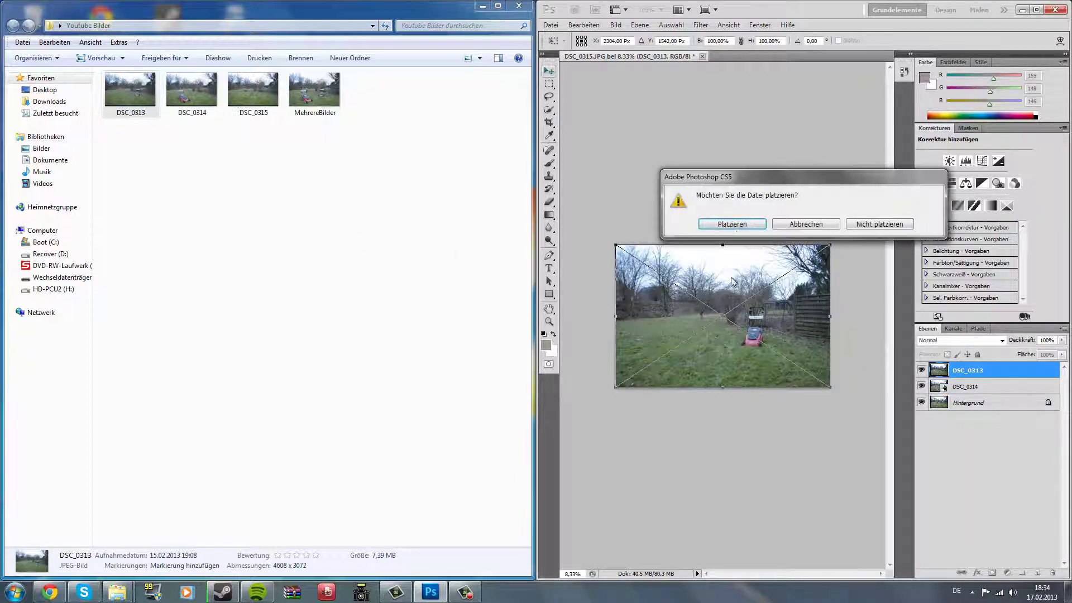
click(736, 223)
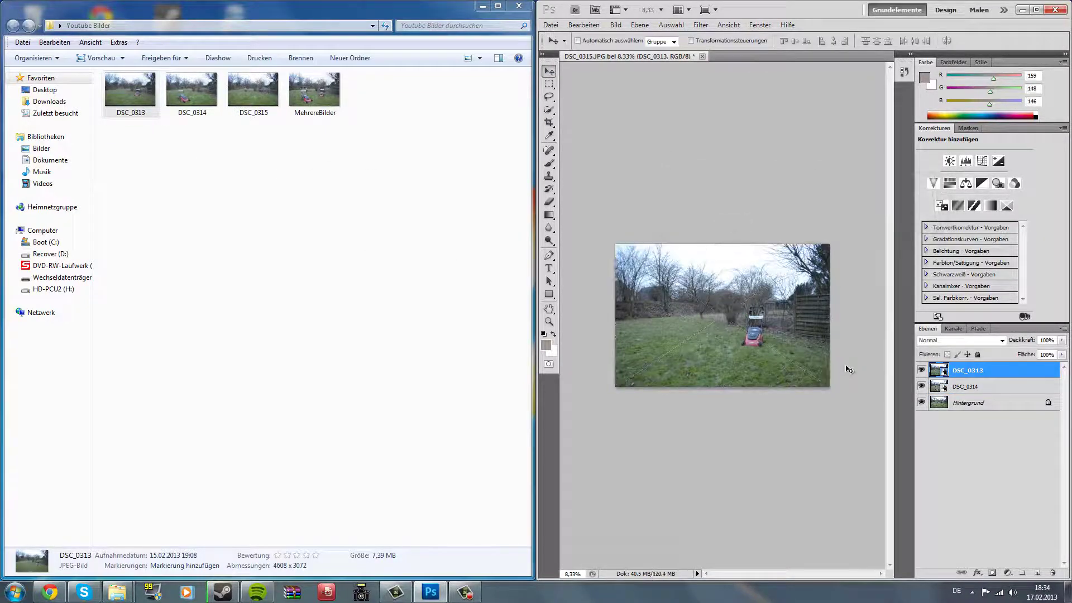
- Check the layer stack by selecting the Hintergrund and DSC_0314 layers
click(972, 402)
click(970, 402)
click(962, 388)
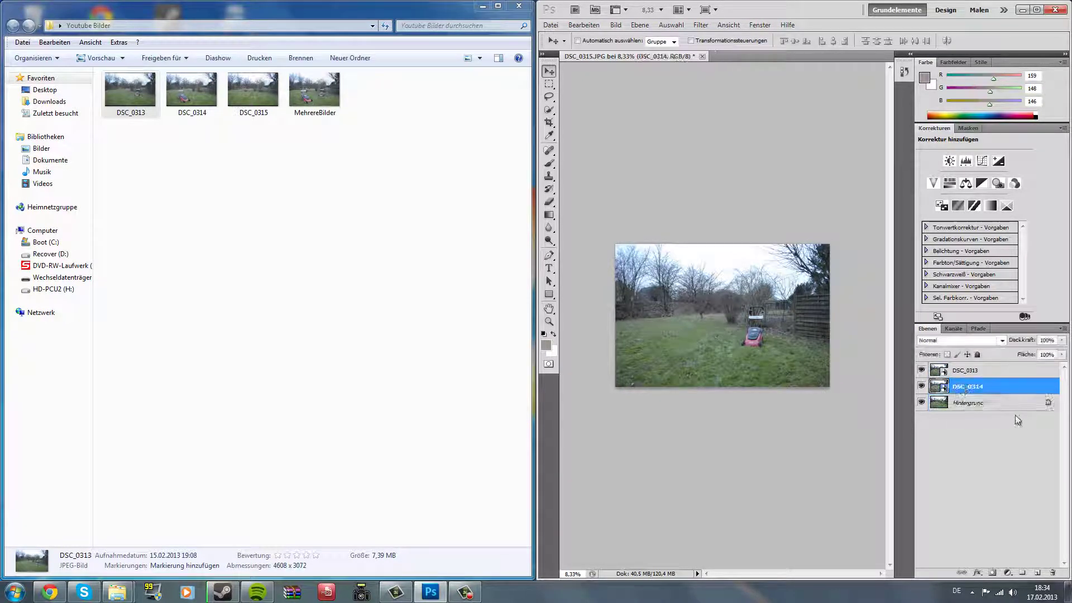
click(990, 404)
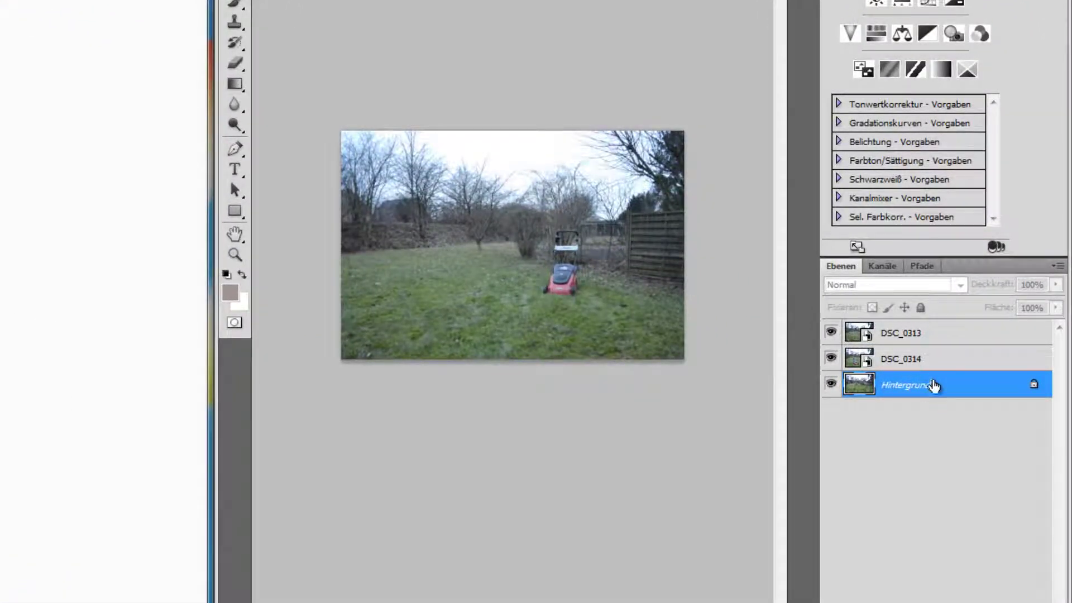
- Give layer DSC_0313 an Alt-added black hide-all mask, then zoom in twice
click(930, 360)
click(915, 341)
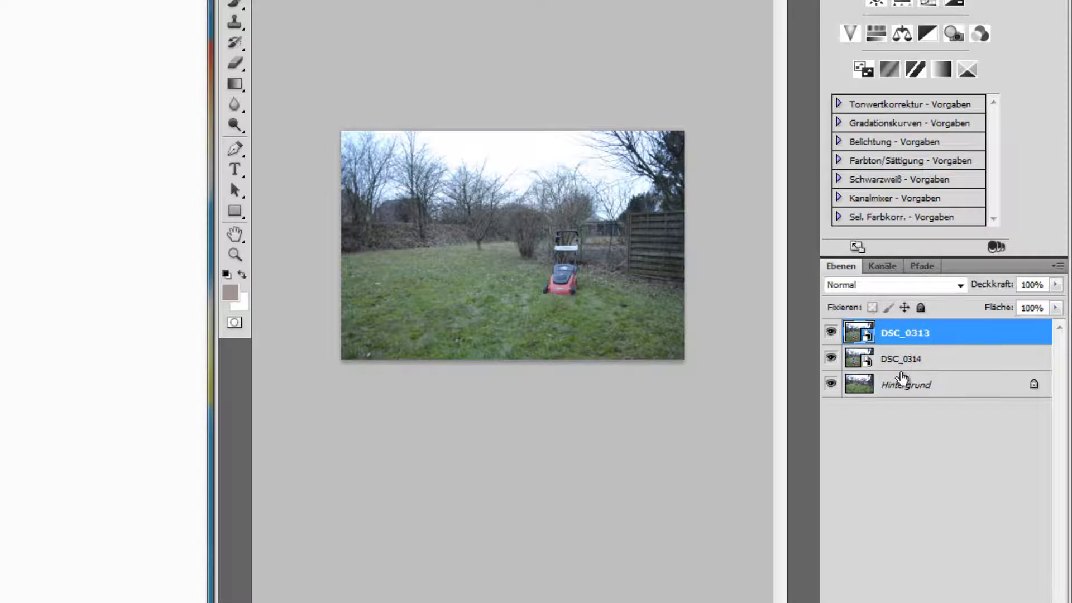
click(890, 360)
click(892, 341)
click(891, 360)
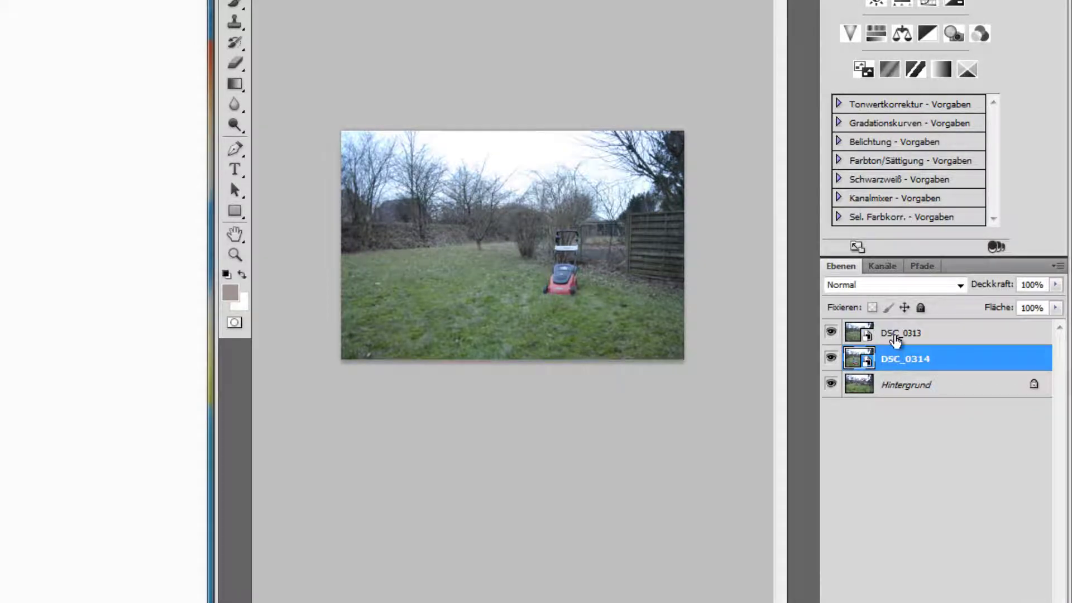
click(895, 335)
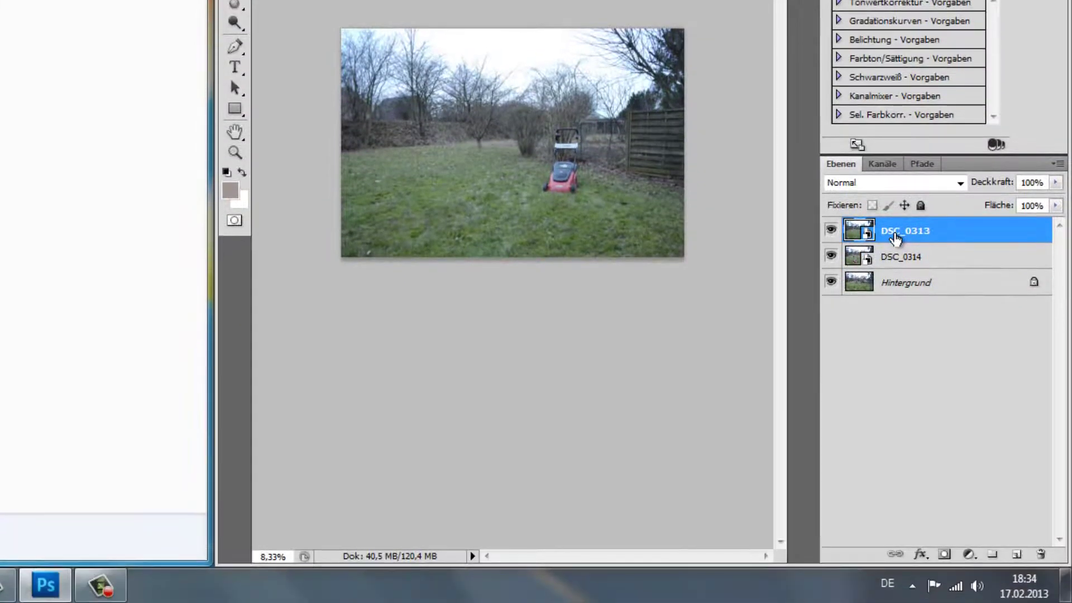
key(alt)
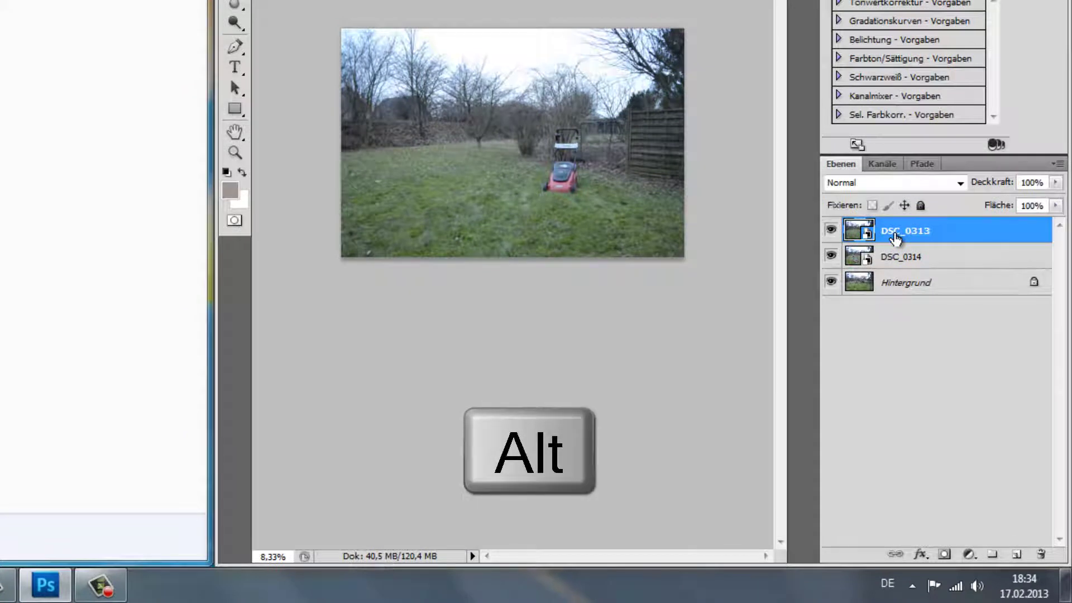
alt+click(944, 560)
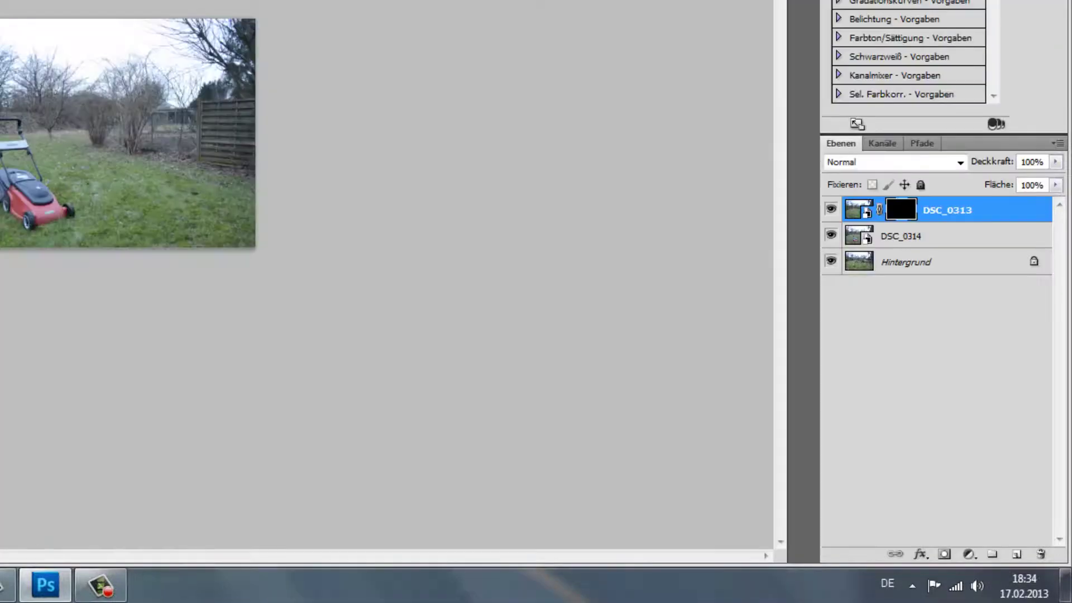
key(ctrl+plus)
key(ctrl+plus)
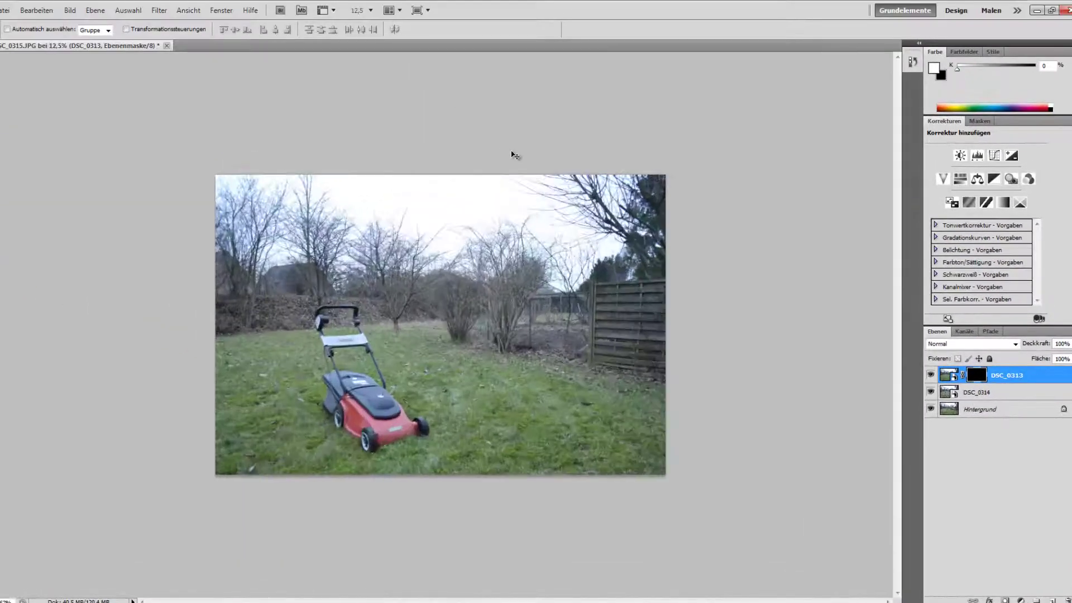
key(ctrl+plus)
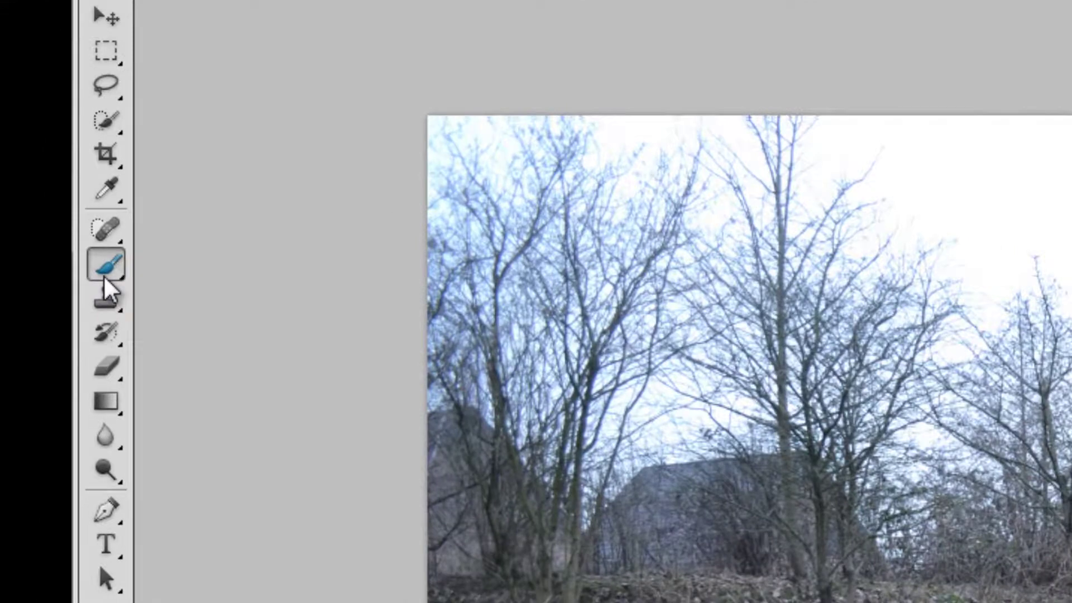
- Brush white on DSC_0313's mask to reveal the distant mower, undoing one stray dark stroke
click(102, 274)
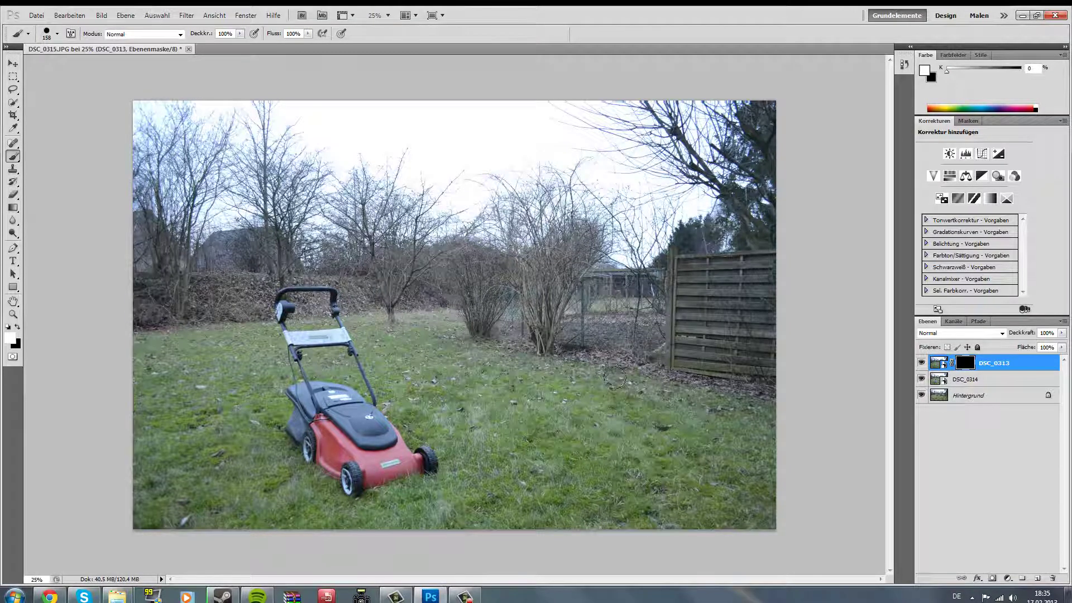
mouse_move(616, 351)
mouse_down()
mouse_move(551, 306)
mouse_move(527, 396)
mouse_move(569, 318)
mouse_move(564, 410)
mouse_move(609, 408)
mouse_move(654, 377)
mouse_move(533, 388)
mouse_move(592, 321)
mouse_move(565, 298)
mouse_move(598, 421)
mouse_up()
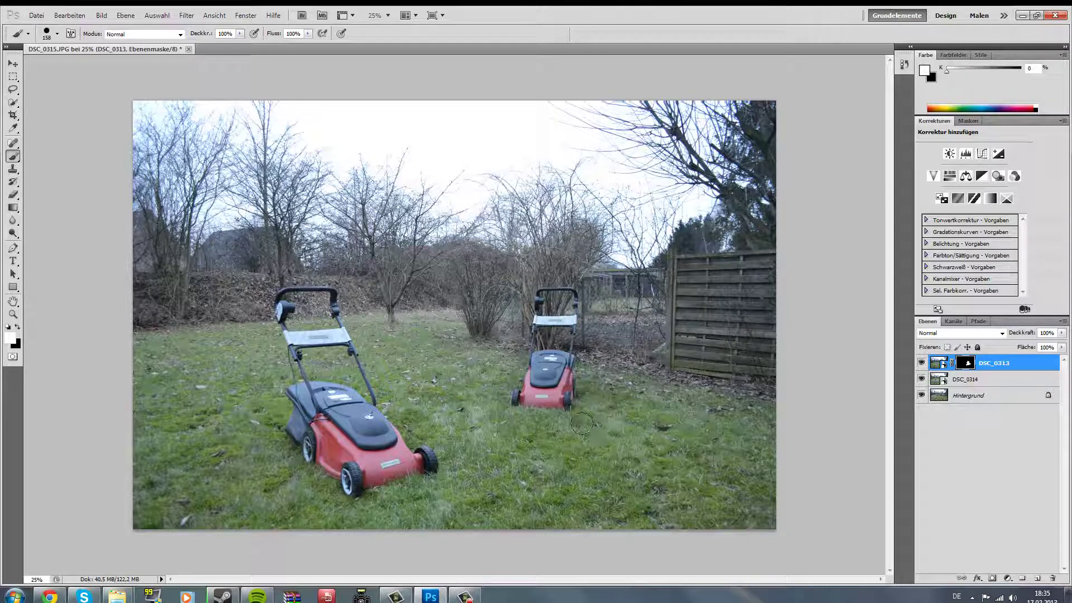
drag(582, 424, 599, 401)
key(ctrl+z)
drag(497, 382, 494, 398)
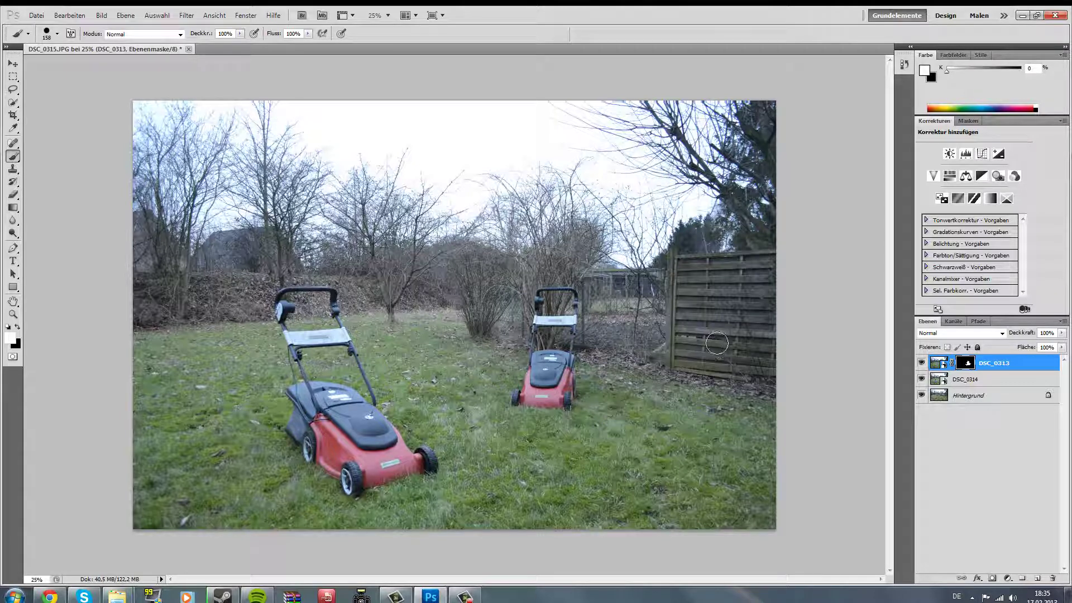
click(955, 381)
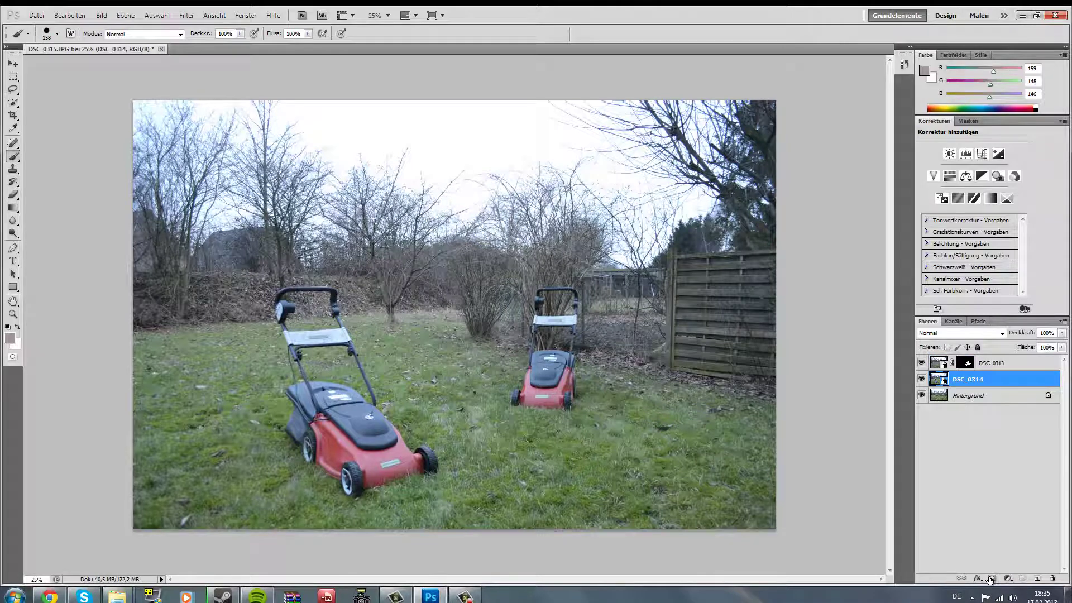
- Add a black mask to DSC_0314 and paint in the large front mower and its handle
alt+click(991, 578)
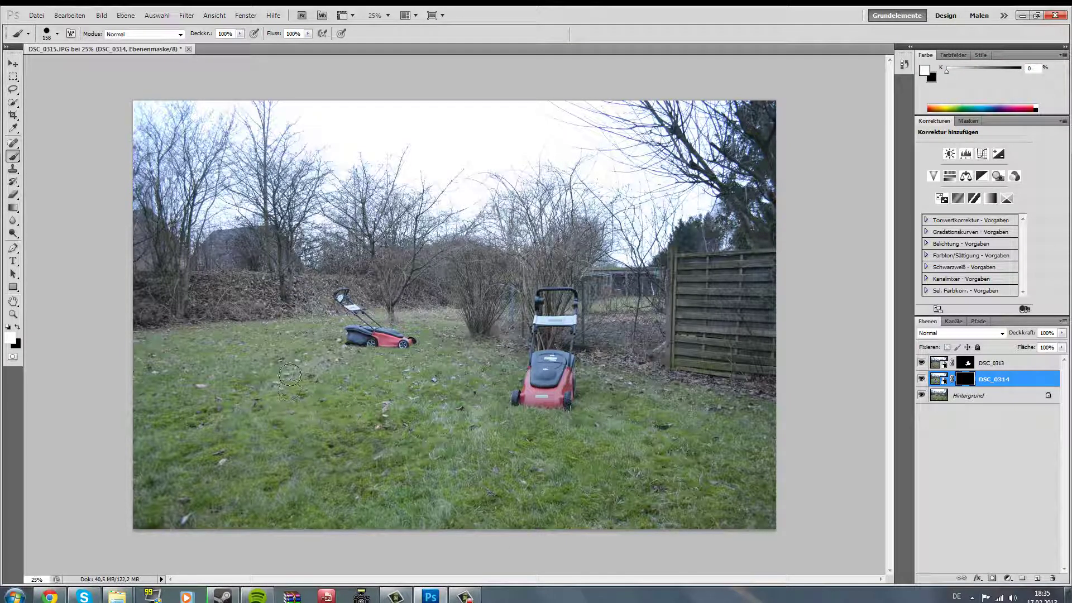
mouse_move(284, 370)
mouse_down()
mouse_move(283, 412)
mouse_move(395, 428)
mouse_move(410, 454)
mouse_move(335, 469)
mouse_move(373, 495)
mouse_move(382, 465)
mouse_move(411, 470)
mouse_move(327, 404)
mouse_move(352, 447)
mouse_move(310, 427)
mouse_move(364, 410)
mouse_move(382, 388)
mouse_move(321, 450)
mouse_move(307, 448)
mouse_move(329, 480)
mouse_move(288, 438)
mouse_move(282, 412)
mouse_move(310, 383)
mouse_move(337, 400)
mouse_move(379, 397)
mouse_move(363, 361)
mouse_move(357, 398)
mouse_move(323, 362)
mouse_move(301, 399)
mouse_move(290, 366)
mouse_move(286, 334)
mouse_move(300, 361)
mouse_move(291, 293)
mouse_move(311, 286)
mouse_move(301, 338)
mouse_move(326, 339)
mouse_up()
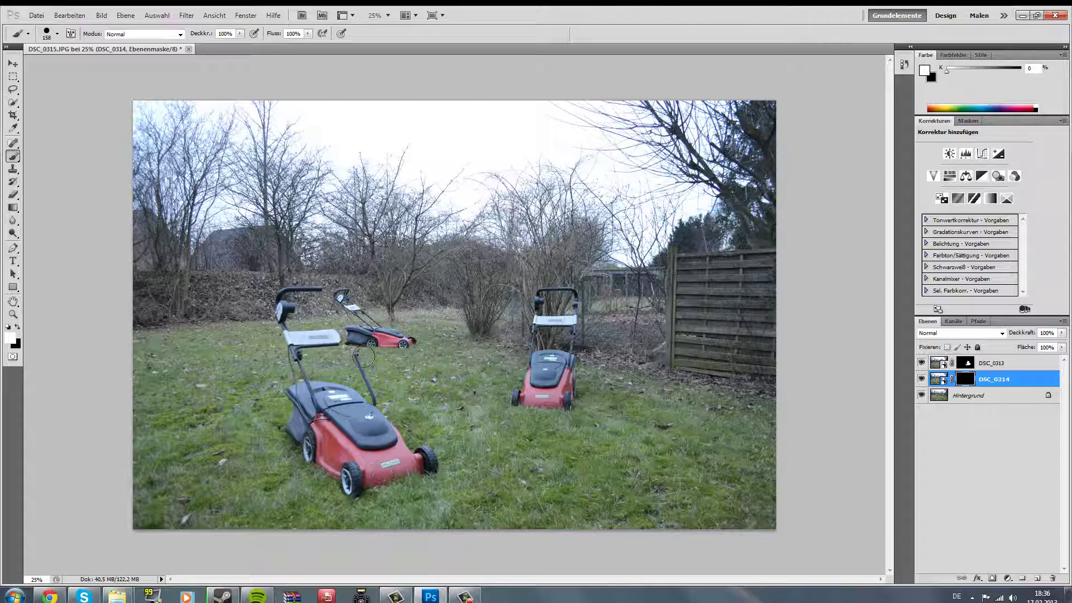
drag(364, 356, 336, 337)
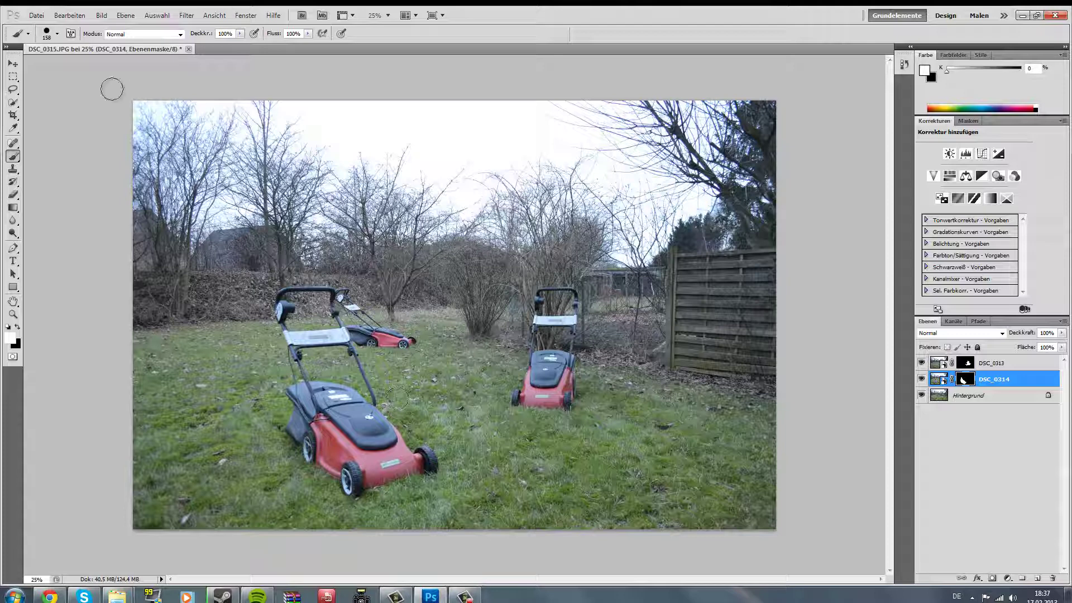
- Save the layered composite as DSC_0315.psd
click(33, 17)
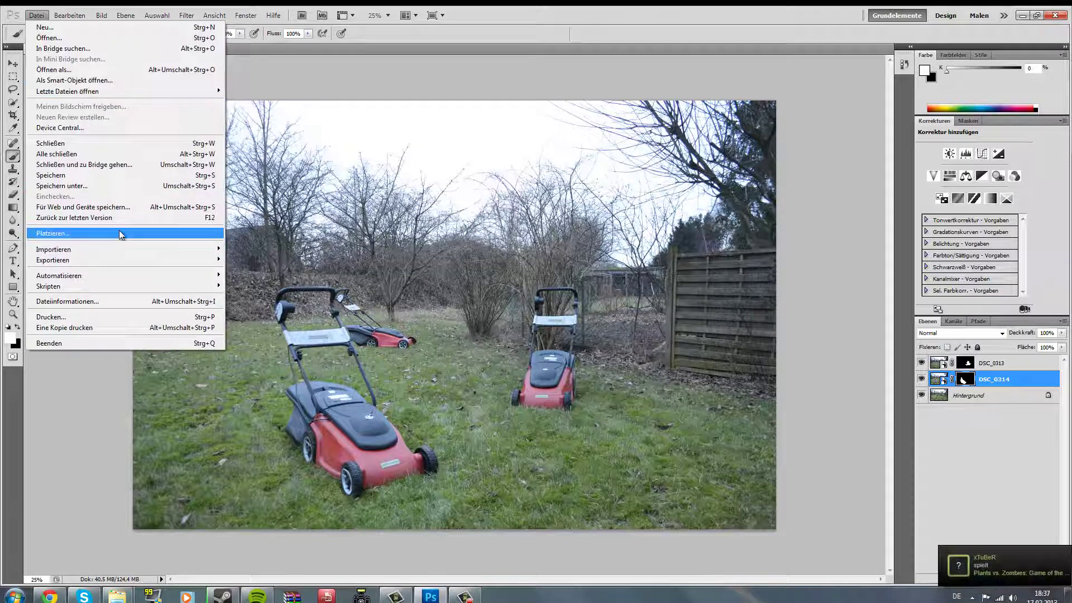
click(133, 190)
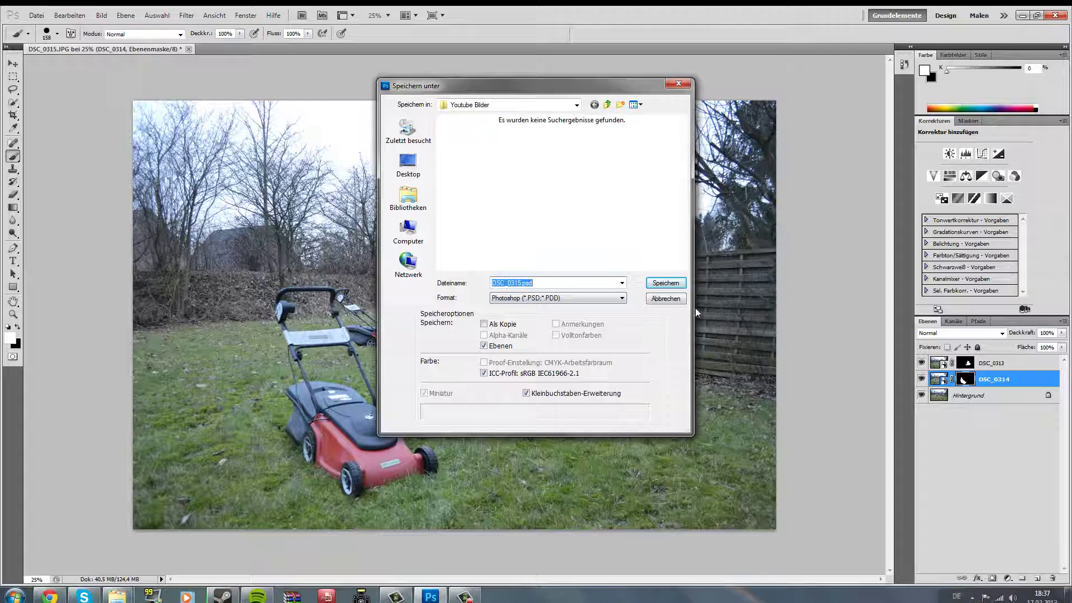
key(Return)
- Save a JPEG copy of the composite named 'Mehrere Bilder'
click(36, 15)
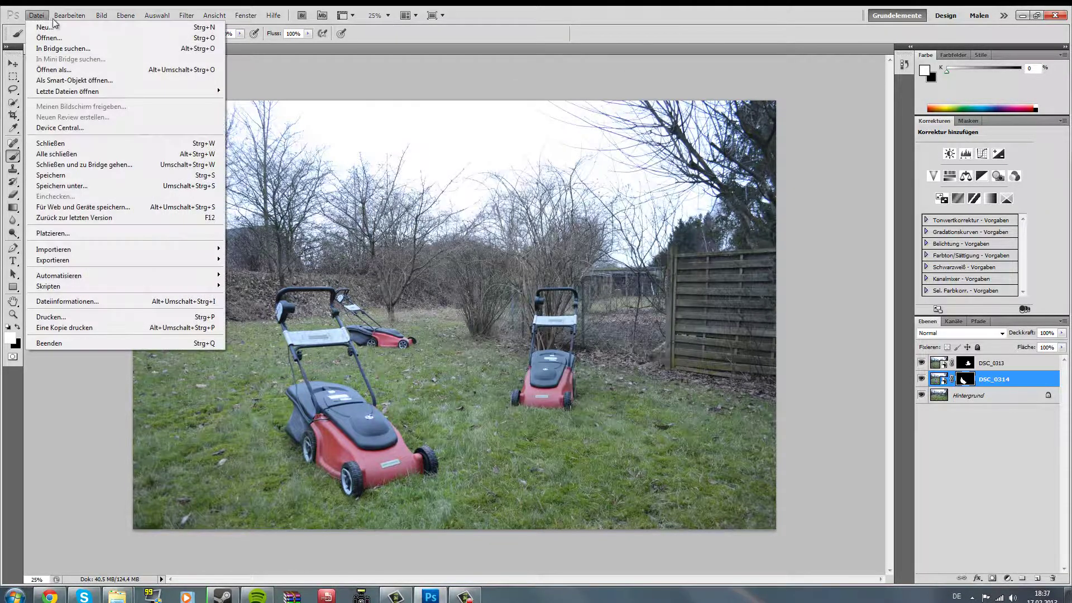
mouse_move(36, 16)
click(90, 186)
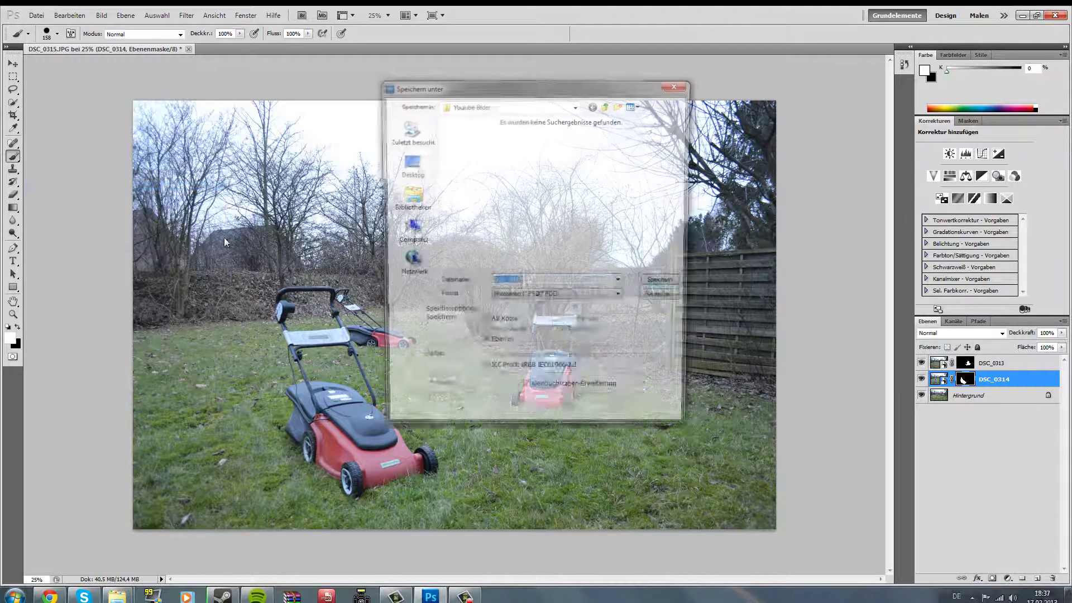
click(515, 300)
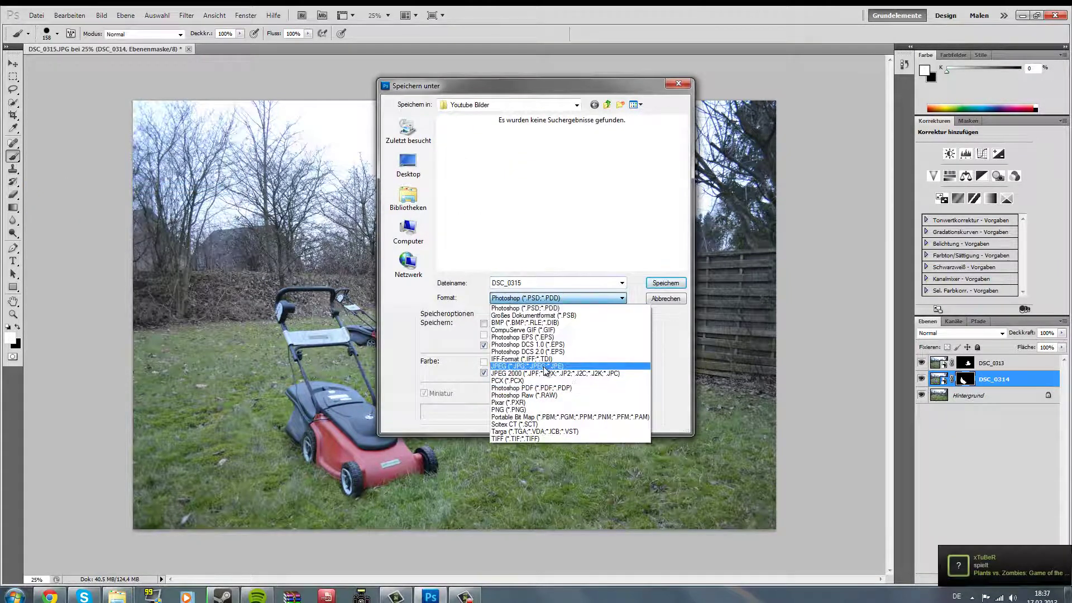
click(514, 371)
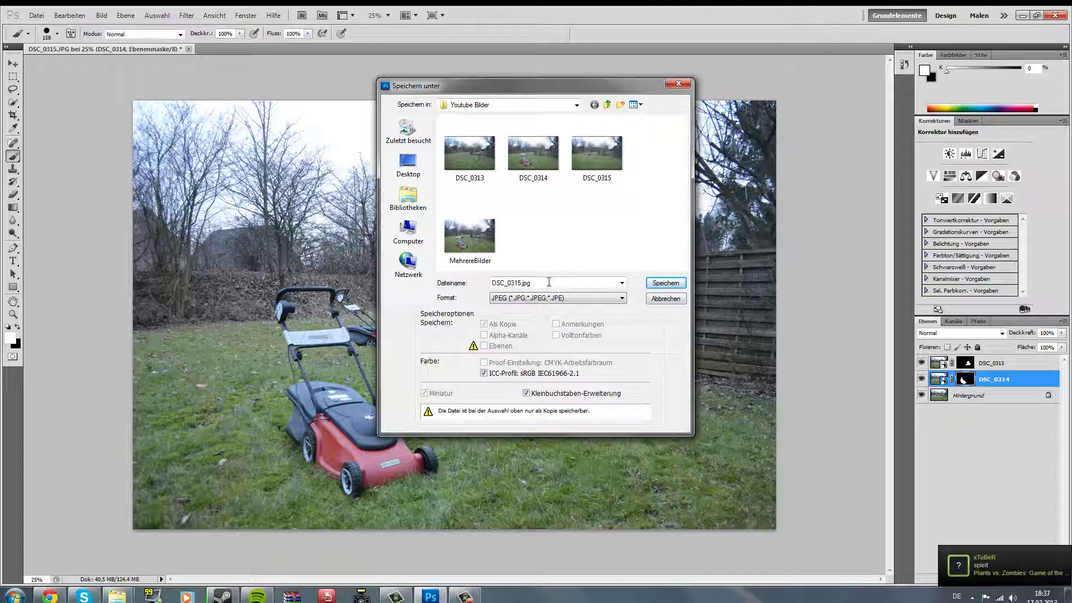
double_click(552, 282)
text(Mehre)
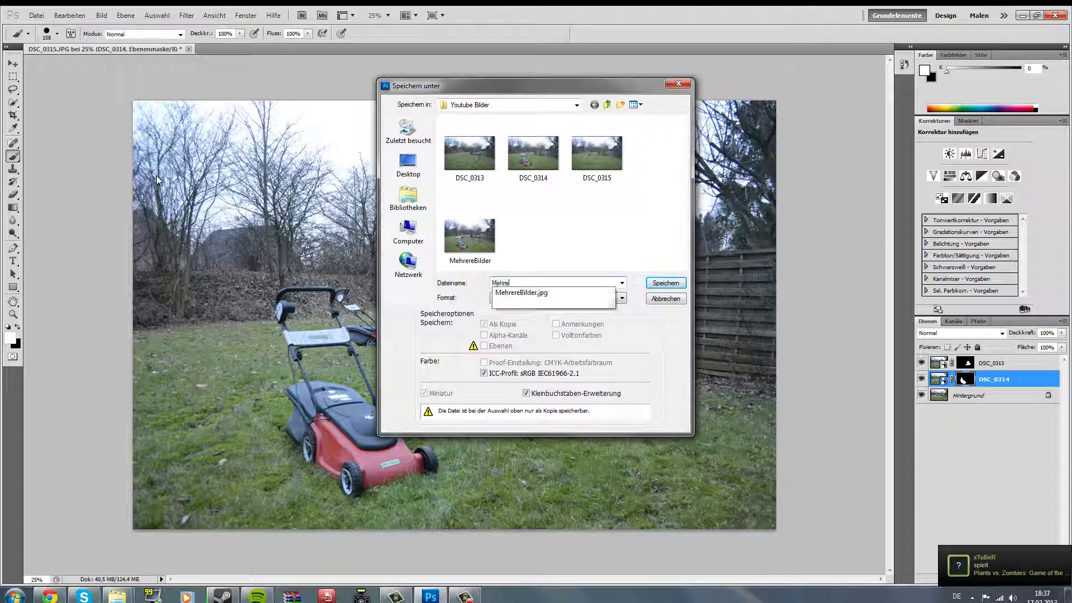
text(re )
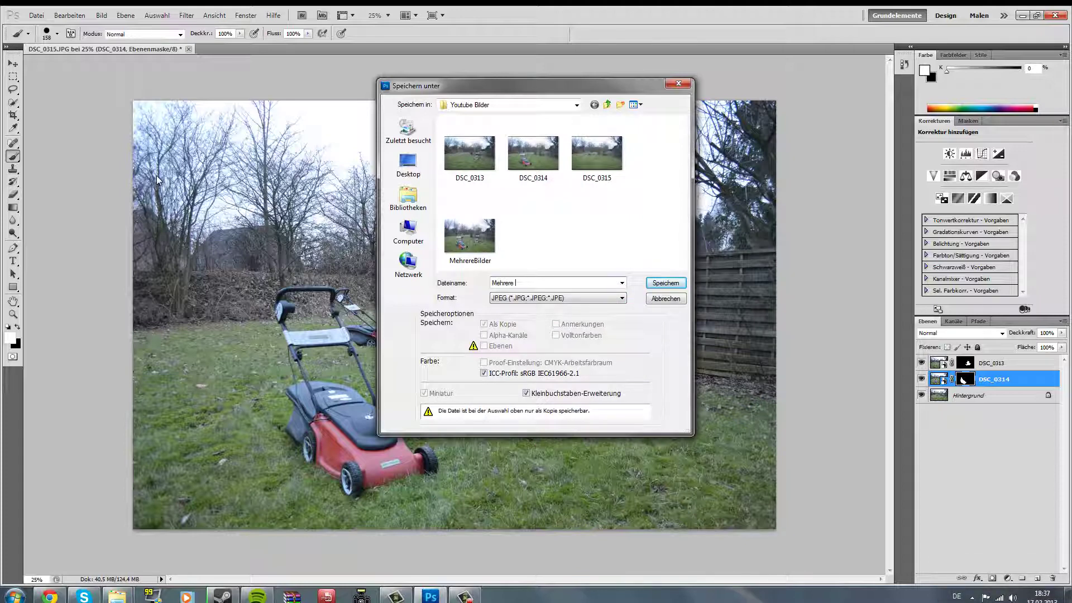
text(Bilder)
click(666, 283)
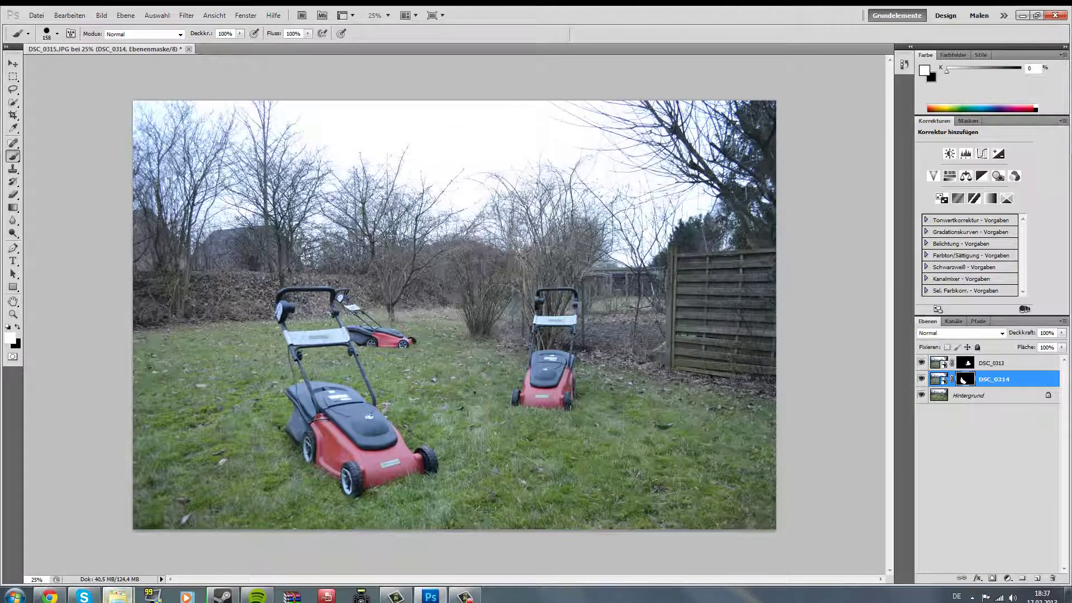
- From the maximized Youtube Bilder folder, open the Mehrere Bilder JPEG in Windows Photo Viewer
click(72, 538)
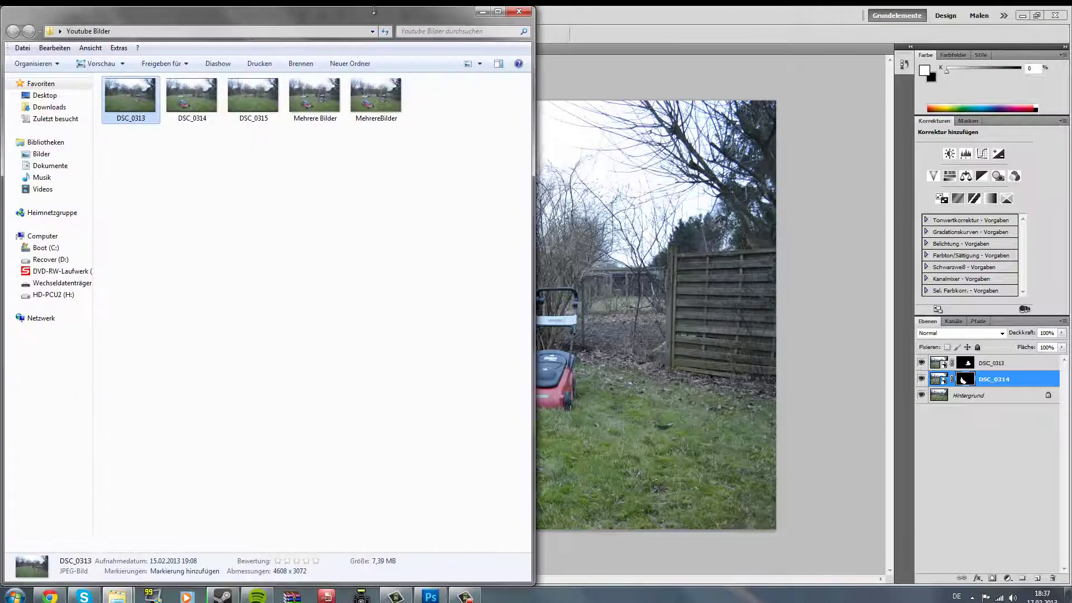
click(509, 11)
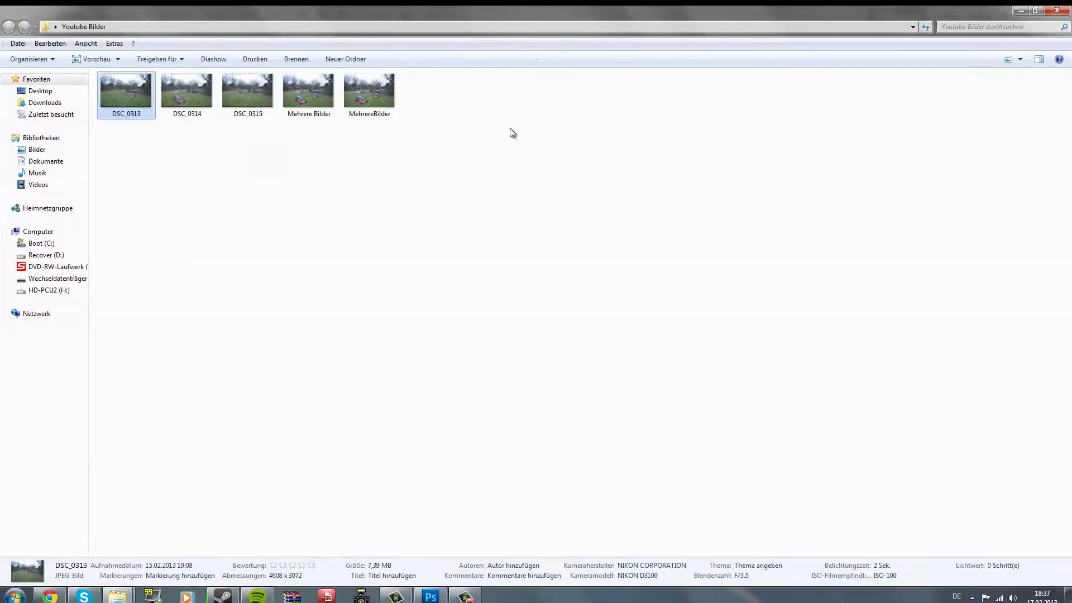
click(385, 114)
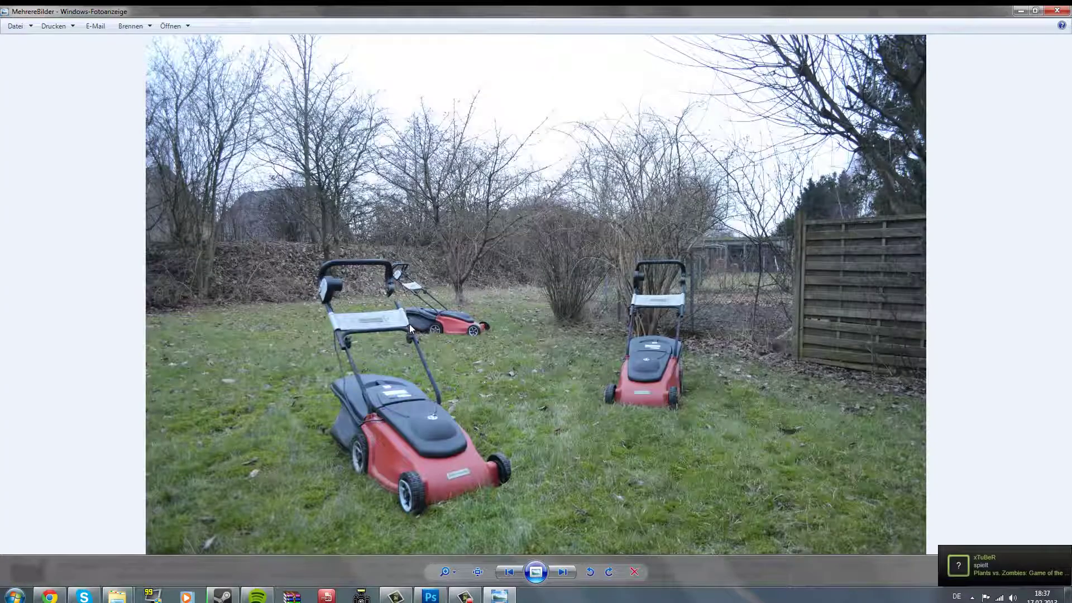
key(alt+F4)
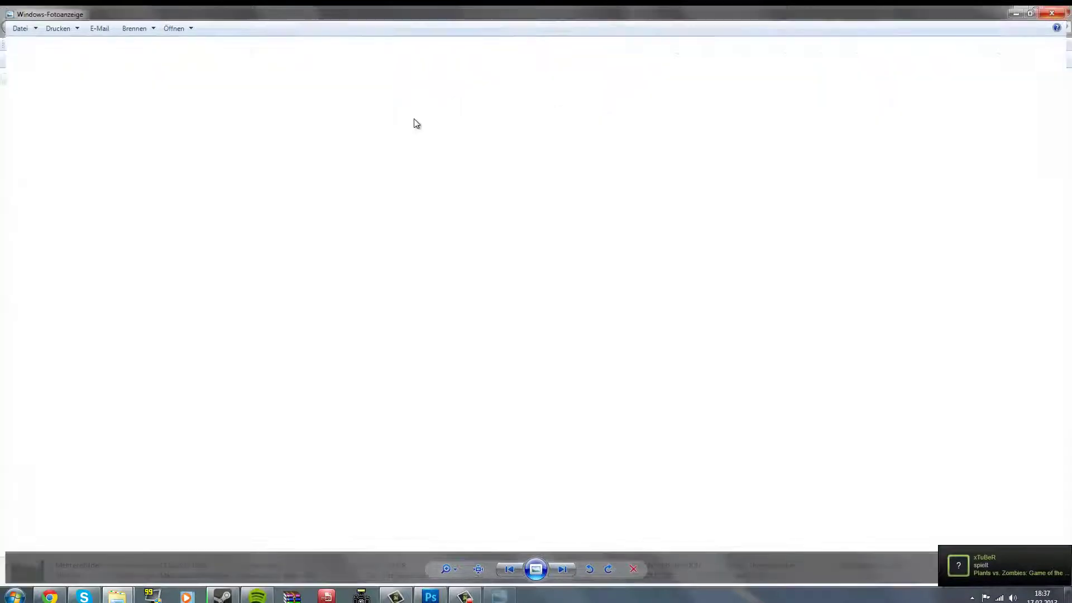
double_click(324, 113)
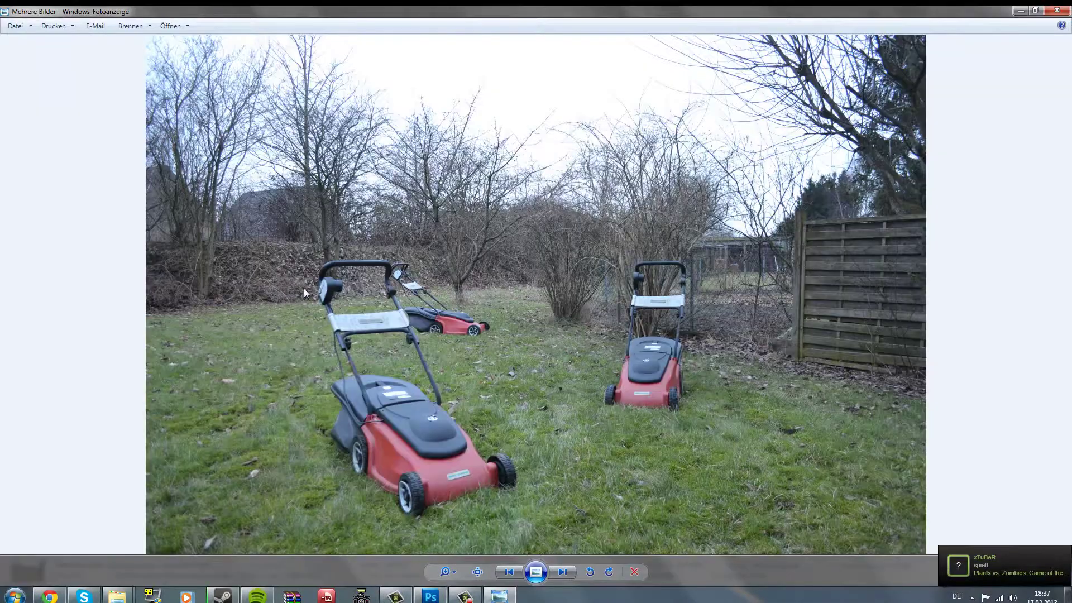
key(alt+F4)
double_click(350, 99)
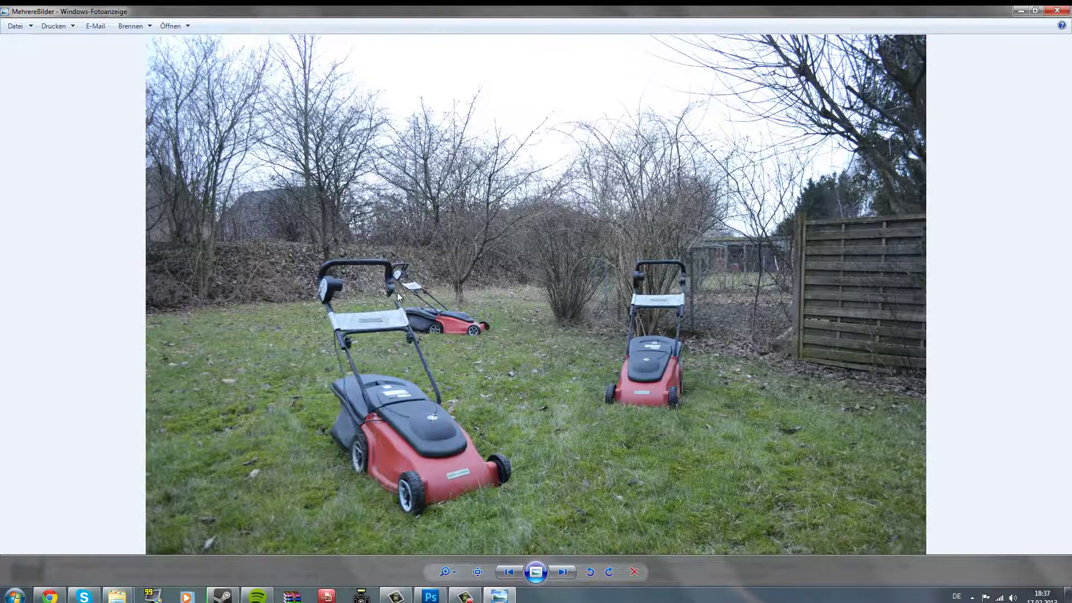
key(alt+F4)
click(307, 78)
double_click(308, 83)
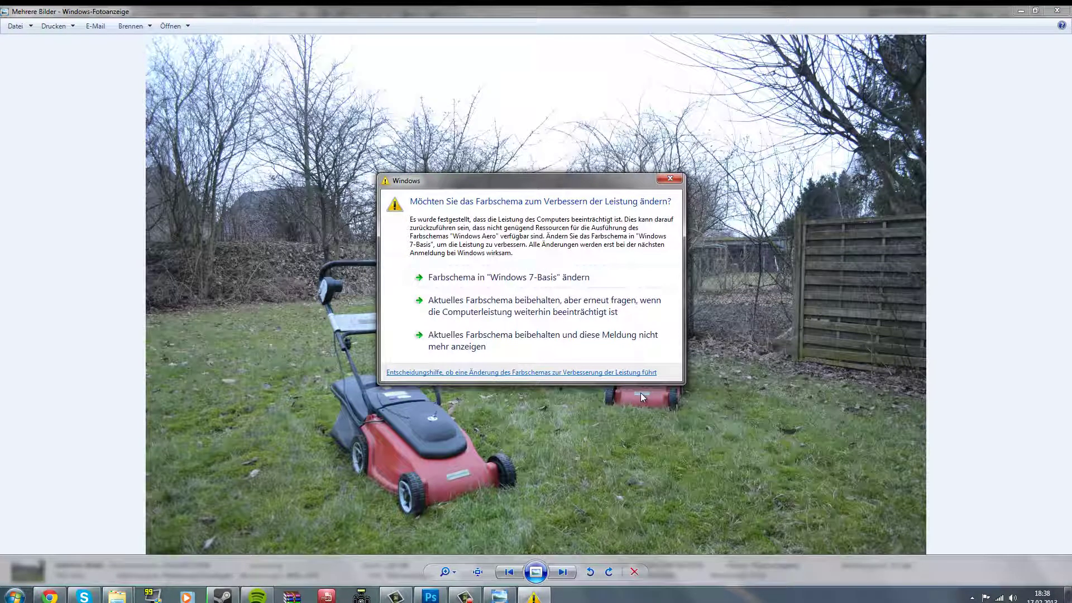
- Close the Windows colour-scheme warning over the photo viewer
click(669, 179)
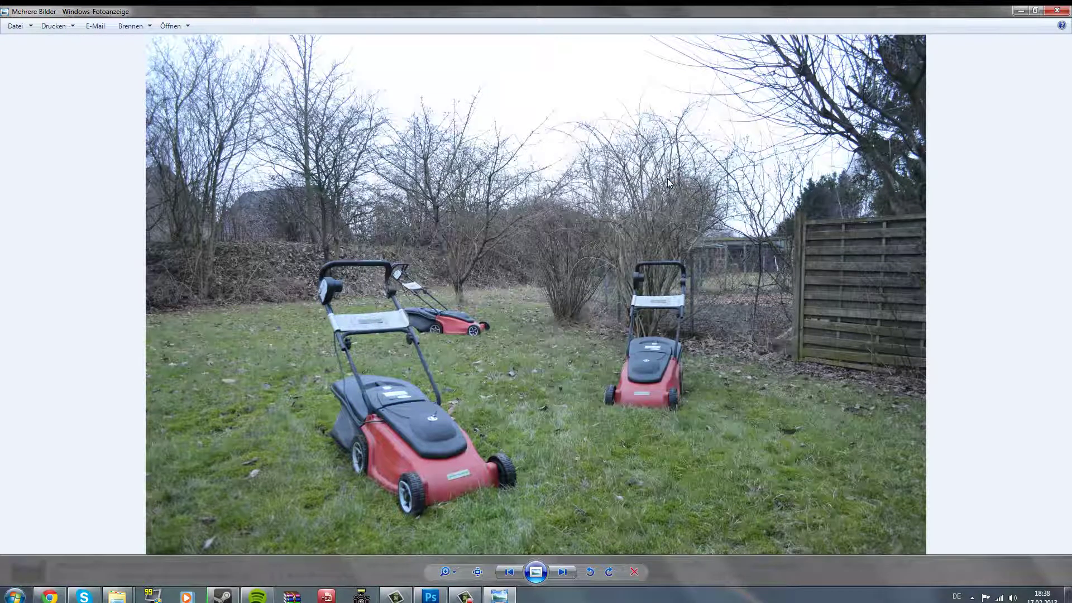